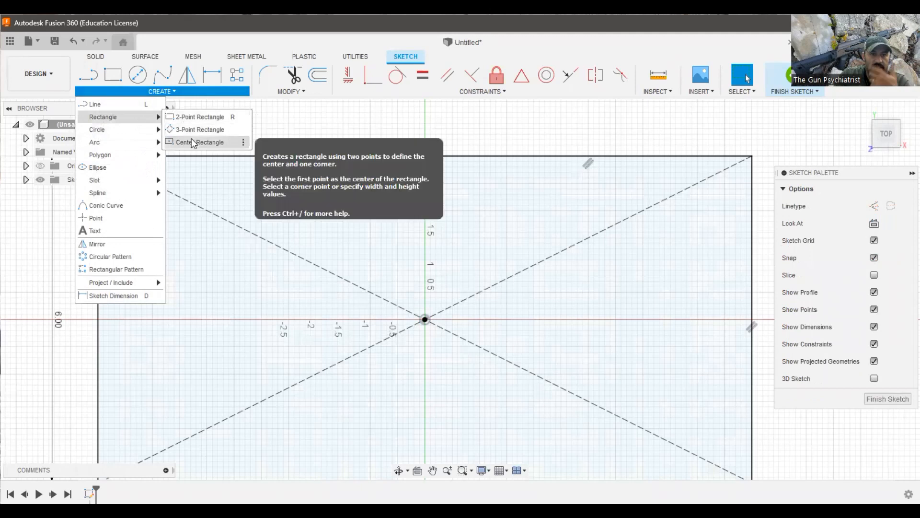
- Pin the Center Rectangle command for quick access and finish the sketch
{"action": "left_click", "coordinate": [243, 142]}
{"action": "left_click", "coordinate": [257, 143]}
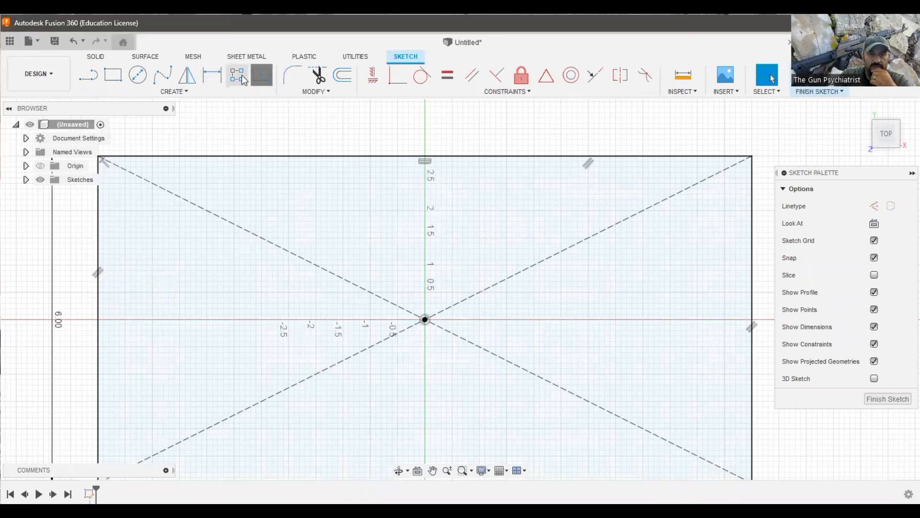
{"action": "right_click", "coordinate": [262, 77]}
{"action": "left_click", "coordinate": [819, 77]}
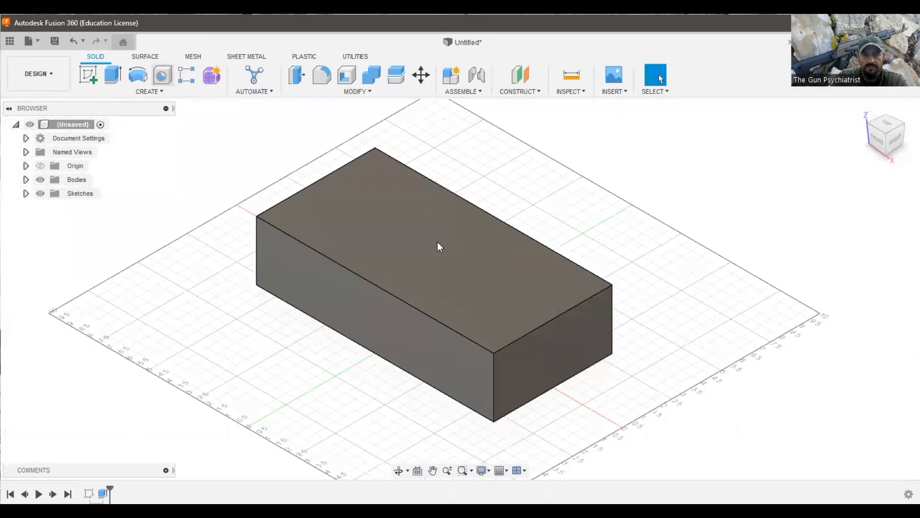
- Place a hole on the block's top face, referenced 0.5 in from the short edge
{"action": "left_click", "coordinate": [371, 235]}
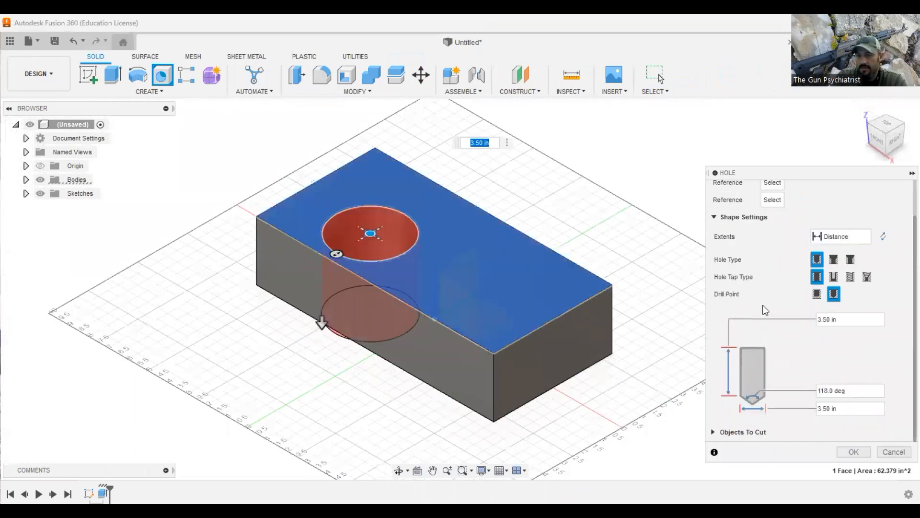
{"action": "left_click_drag", "start_coordinate": [607, 114], "coordinate": [588, 103]}
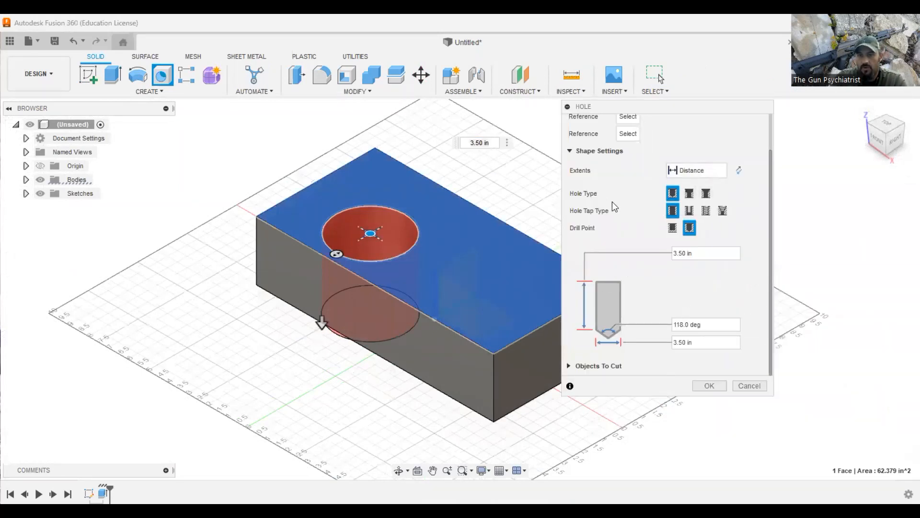
{"action": "scroll", "coordinate": [608, 197], "scroll_direction": "up", "scroll_amount": 2}
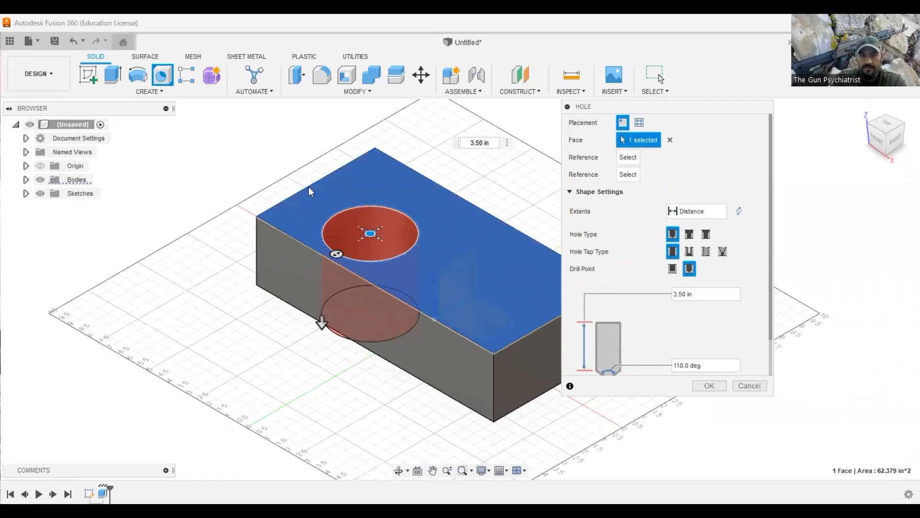
{"action": "left_click", "coordinate": [444, 316]}
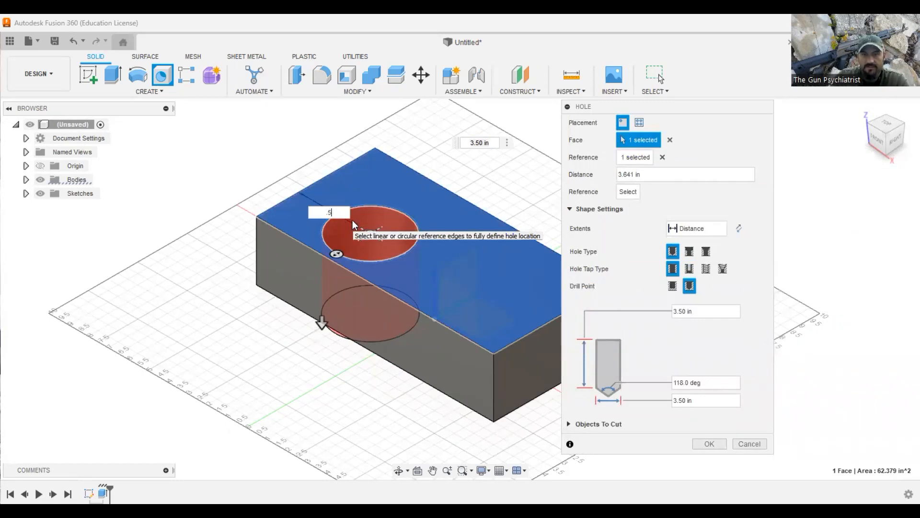
{"action": "type", "text": ".5"}
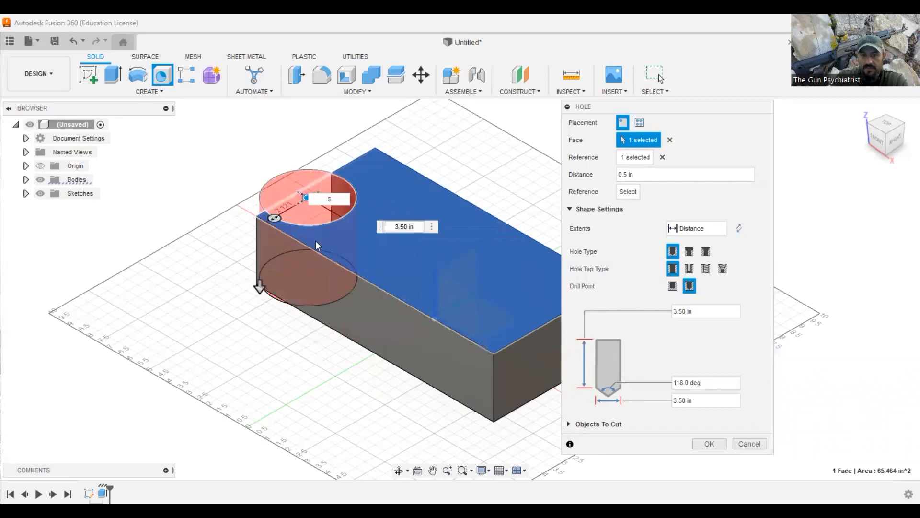
- Reference the hole to the adjacent long front edge at a distance of 0.5 in
{"action": "left_click", "coordinate": [628, 191]}
{"action": "left_click", "coordinate": [332, 253]}
{"action": "type", "text": ".5"}
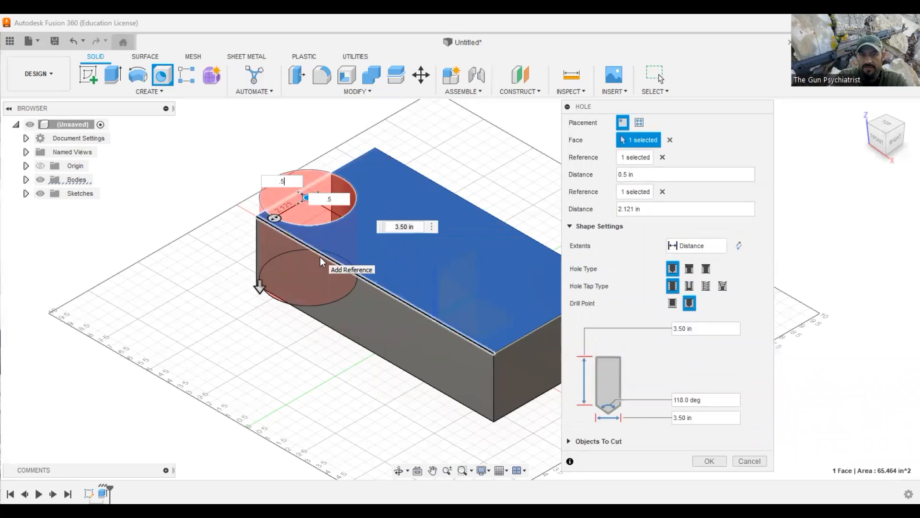
{"action": "key", "text": "Return"}
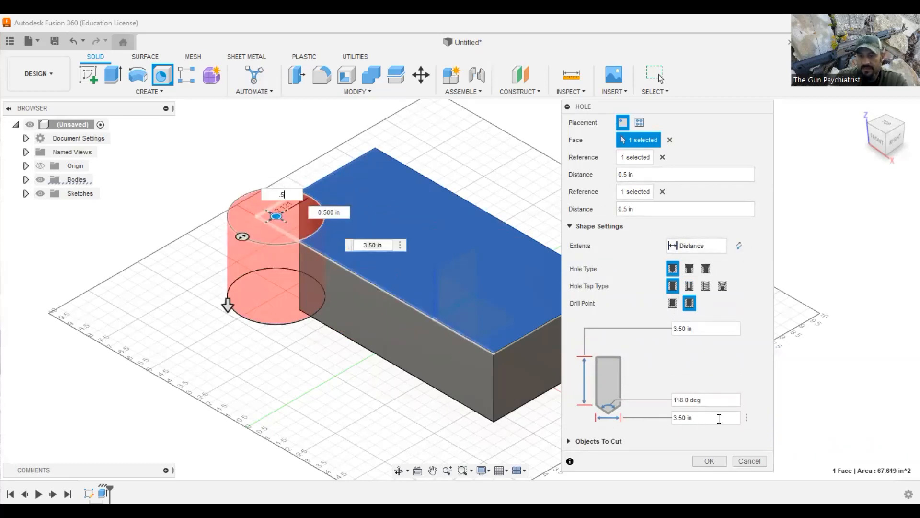
- Set the hole's diameter to 0.25 in and its depth to 3 in, trying a 1 in depth first
{"action": "left_click_drag", "start_coordinate": [698, 417], "coordinate": [645, 415]}
{"action": "type", "text": ".25"}
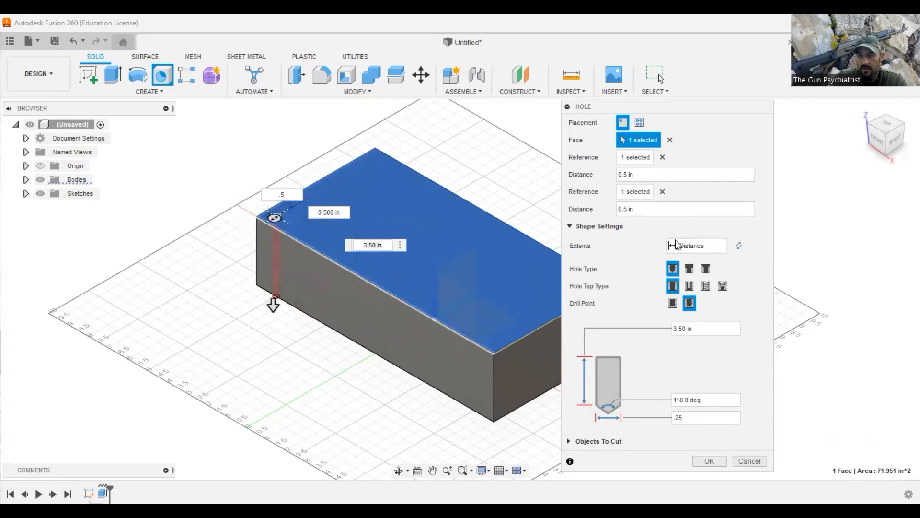
{"action": "scroll", "coordinate": [301, 226], "scroll_direction": "up", "scroll_amount": 2}
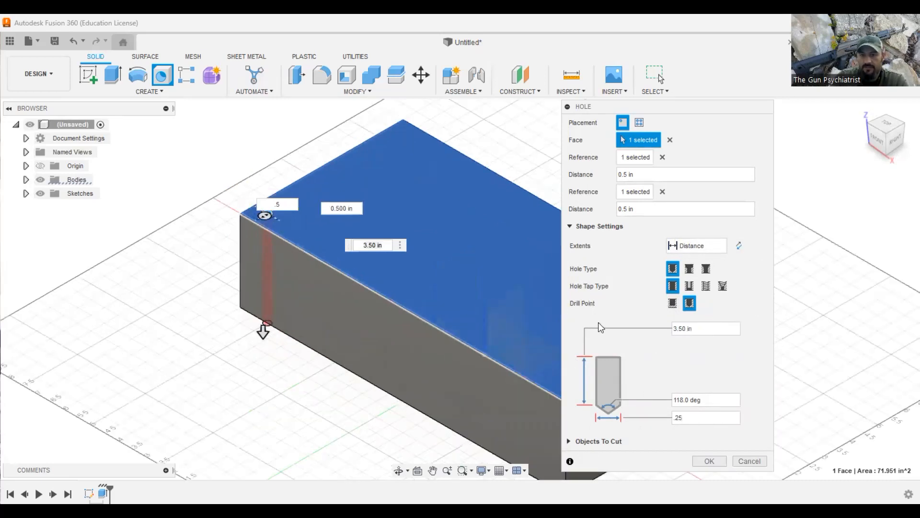
{"action": "left_click", "coordinate": [714, 329]}
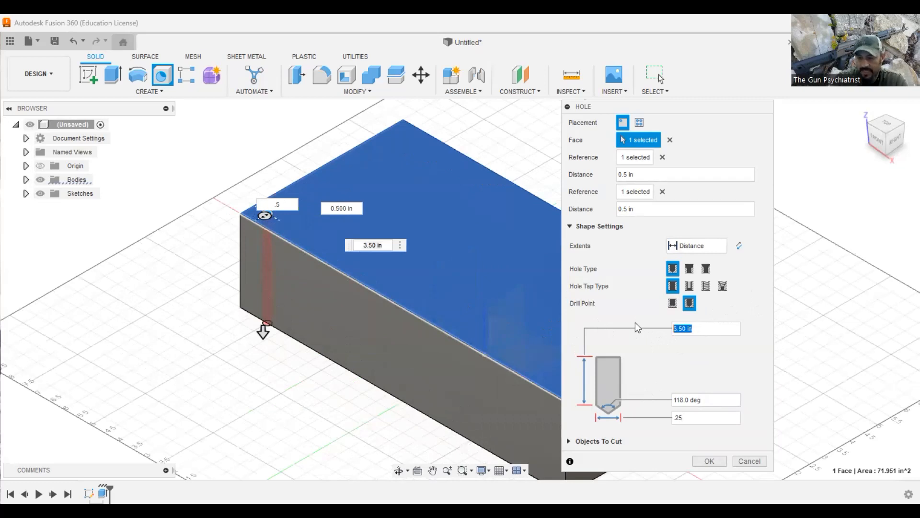
{"action": "type", "text": "1"}
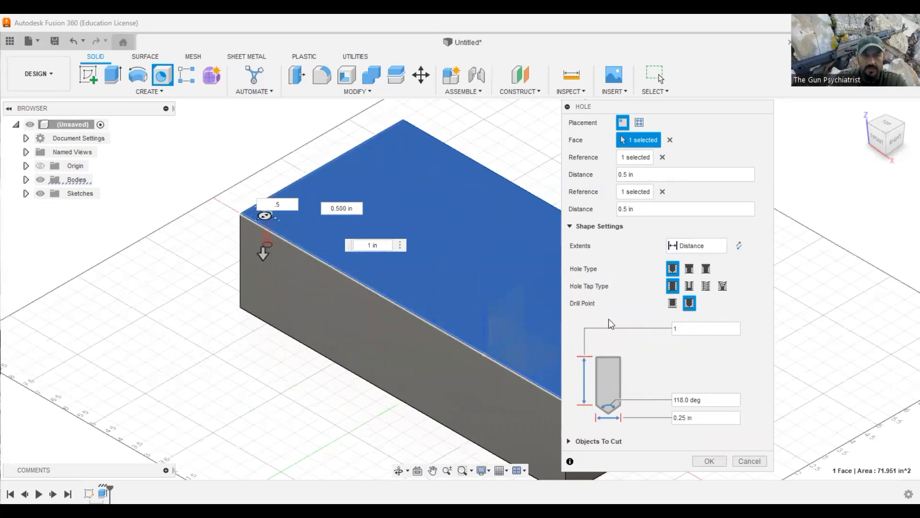
{"action": "left_click", "coordinate": [686, 329]}
{"action": "type", "text": "3"}
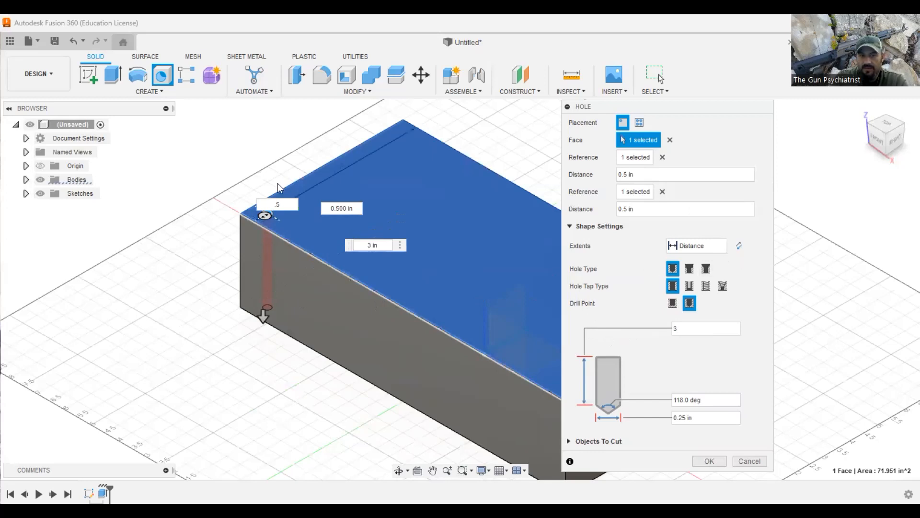
- Set the hole's distance to 1 in from both reference edges and its diameter to 0.5 in
{"action": "double_click", "coordinate": [285, 205]}
{"action": "type", "text": "1"}
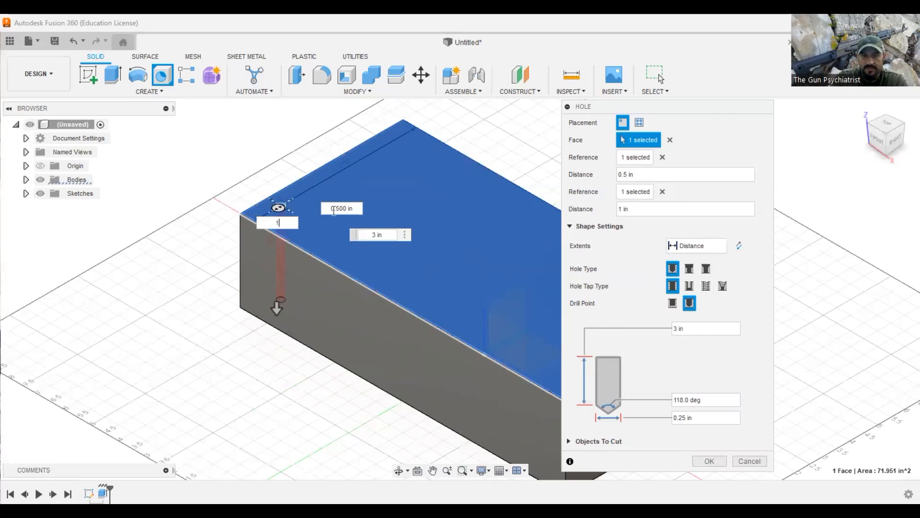
{"action": "key", "text": "Tab"}
{"action": "type", "text": "1"}
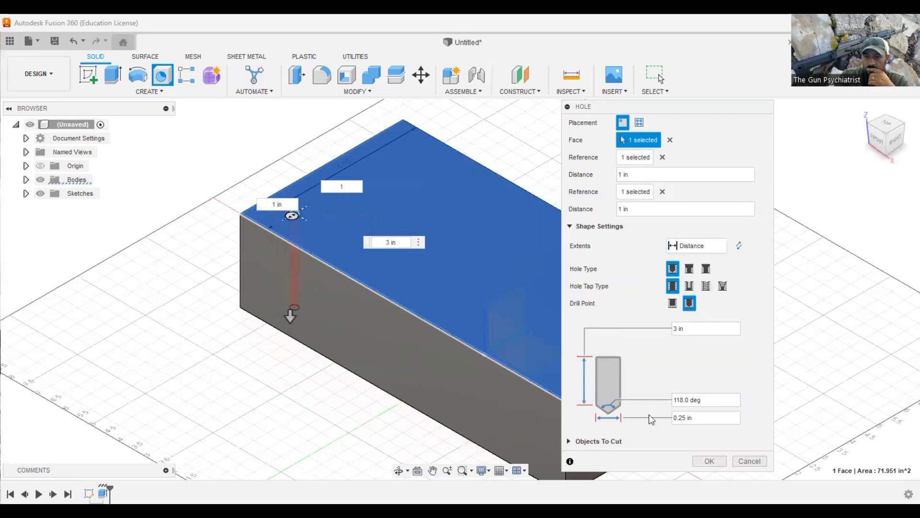
{"action": "left_click", "coordinate": [693, 416]}
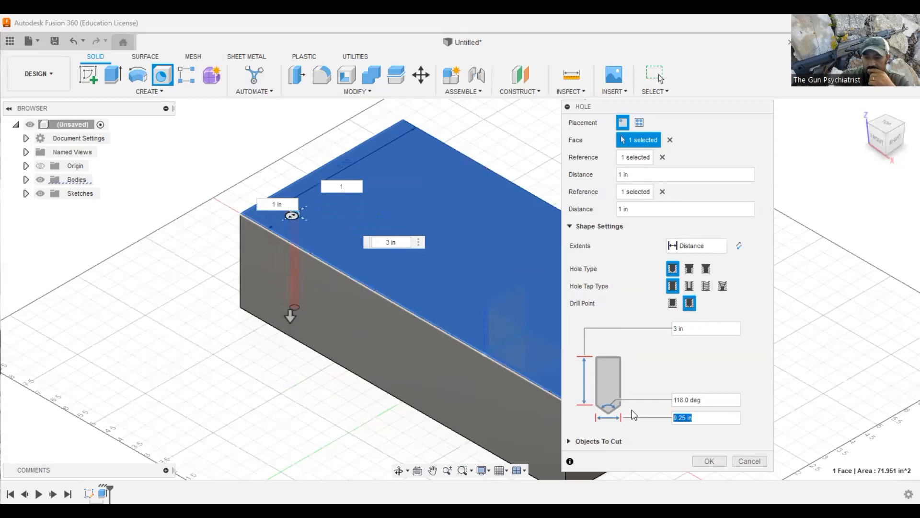
{"action": "type", "text": ".5"}
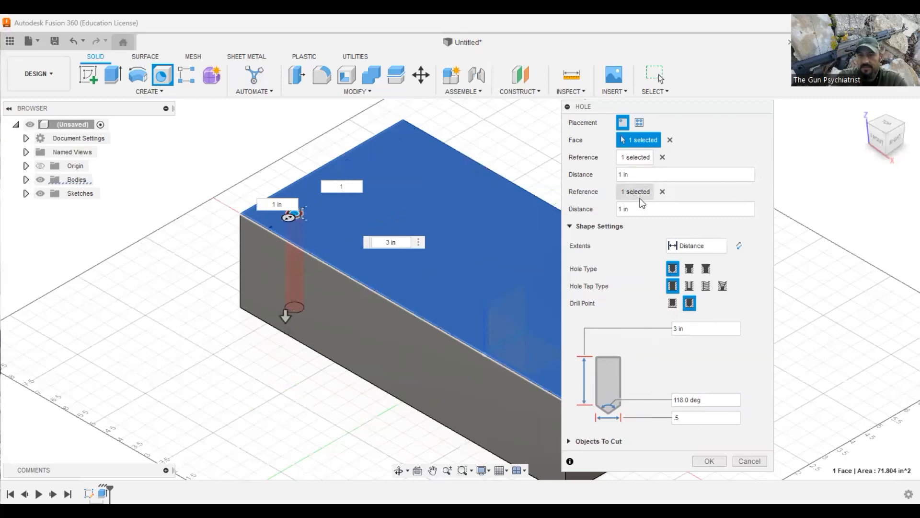
- Try the countersink hole type with a 0.75 in countersink diameter and a 60 deg countersink angle
{"action": "left_click", "coordinate": [707, 270]}
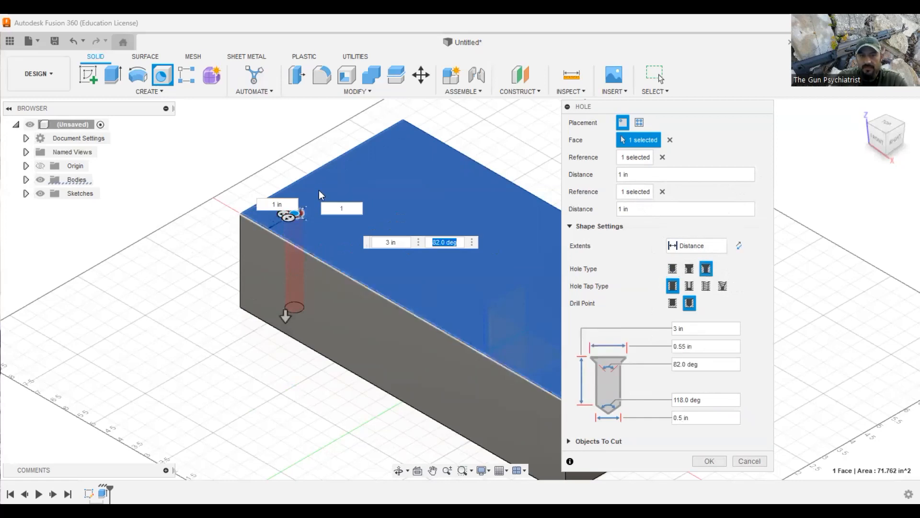
{"action": "scroll", "coordinate": [294, 201], "scroll_direction": "up", "scroll_amount": 5}
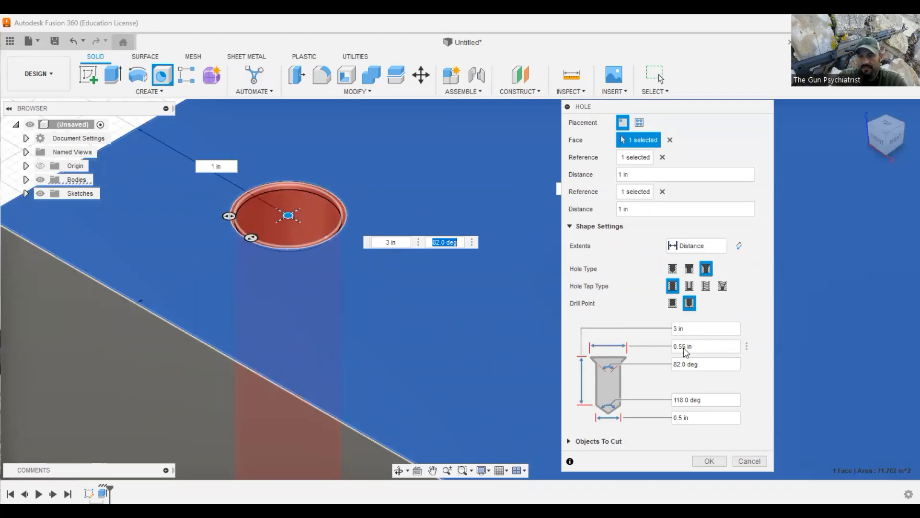
{"action": "double_click", "coordinate": [698, 346]}
{"action": "left_click_drag", "start_coordinate": [687, 346], "coordinate": [668, 346]}
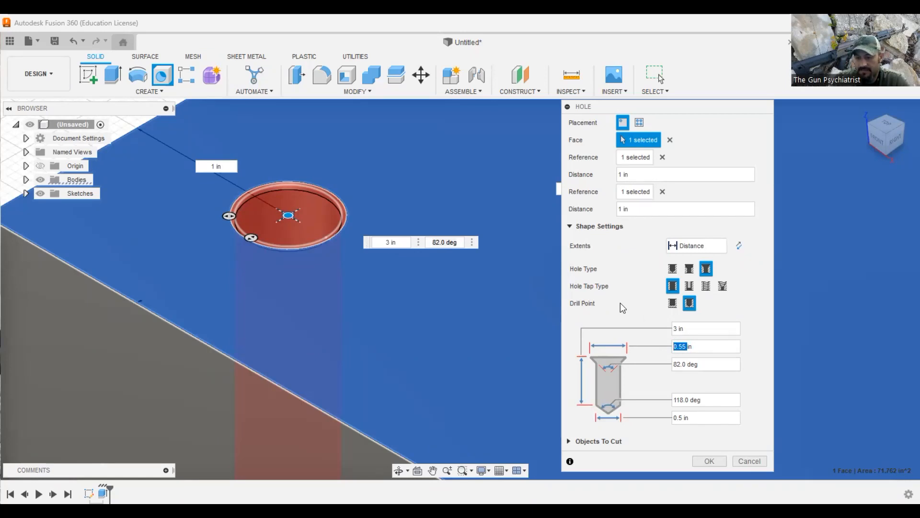
{"action": "type", "text": ".75"}
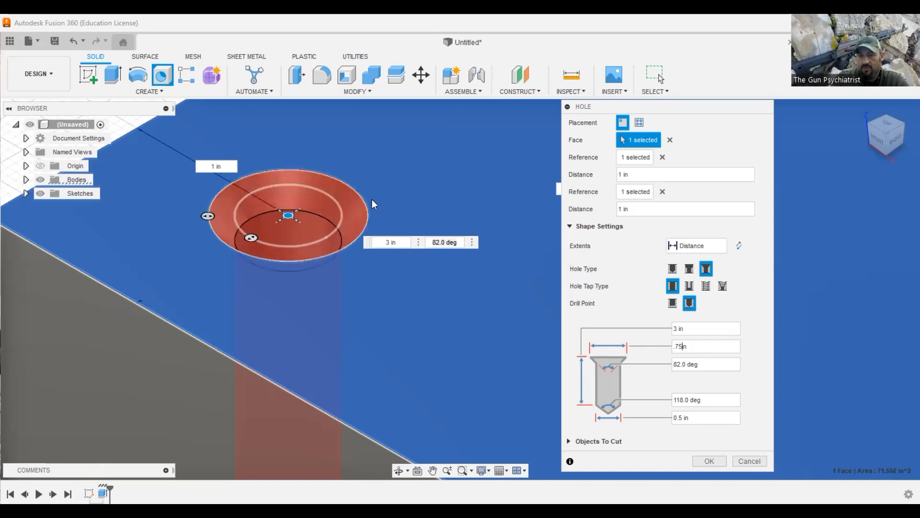
{"action": "left_click_drag", "start_coordinate": [696, 365], "coordinate": [672, 364]}
{"action": "type", "text": "60"}
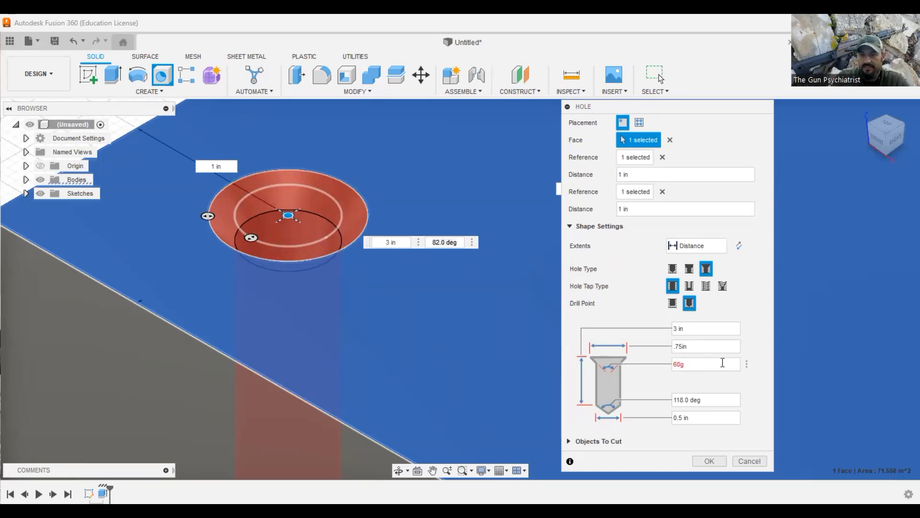
{"action": "type", "text": "de"}
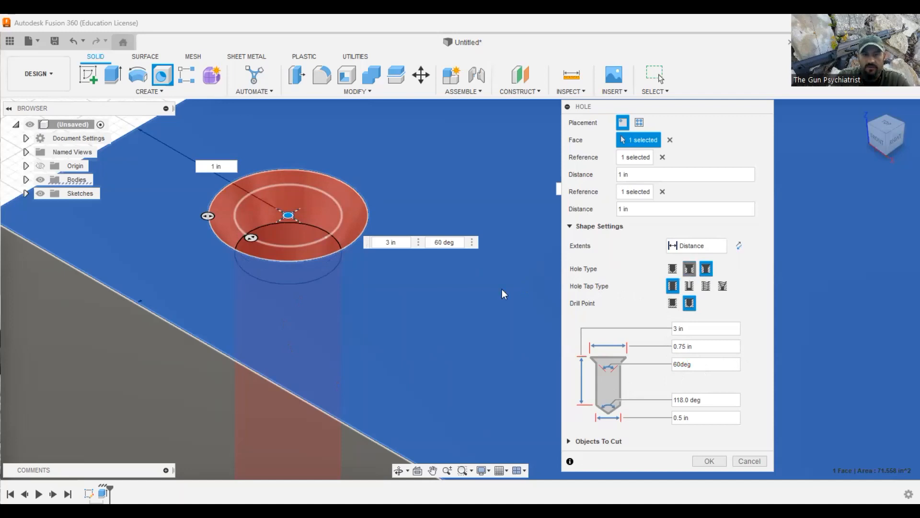
- Make the hole a counterbore with a 0.75 in counterbore diameter and a 0.125 in counterbore depth
{"action": "left_click", "coordinate": [689, 269]}
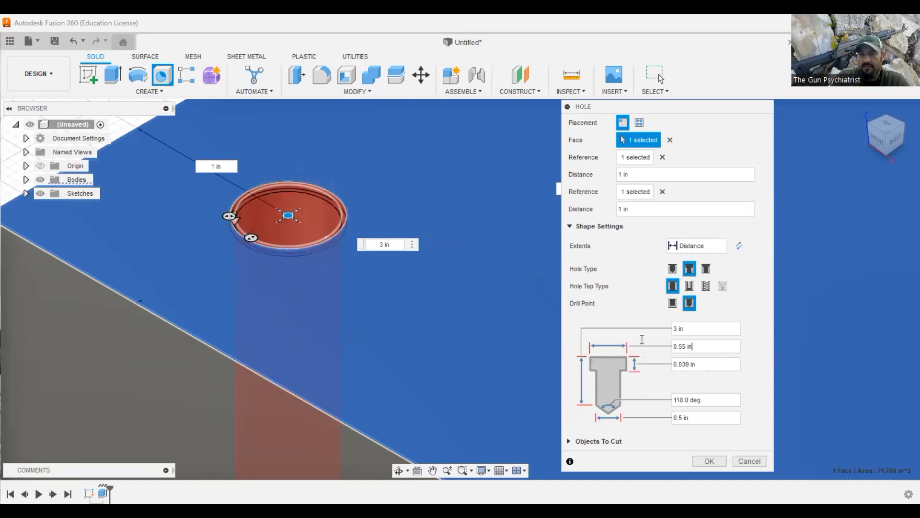
{"action": "left_click", "coordinate": [690, 347]}
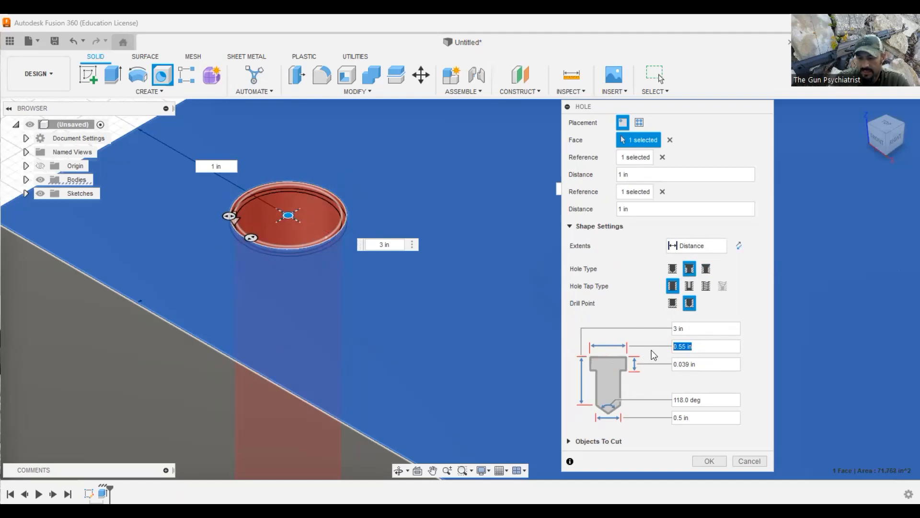
{"action": "type", "text": ".75"}
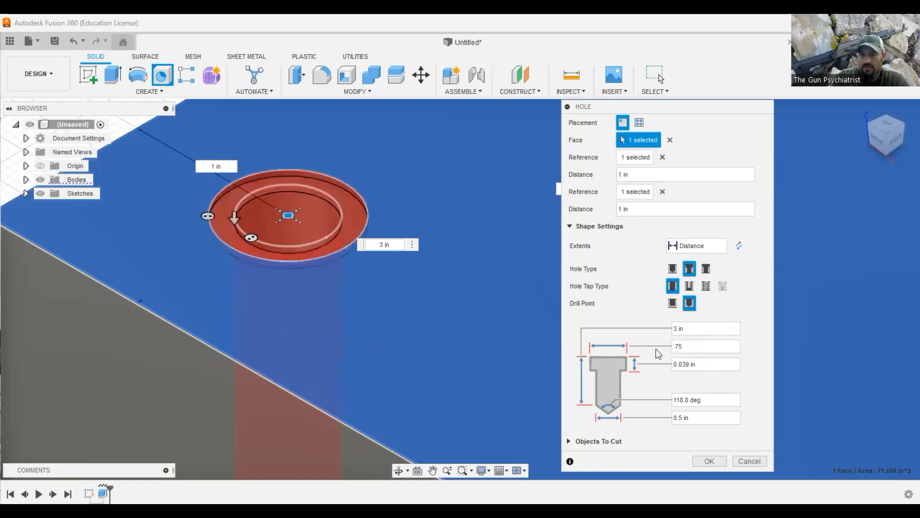
{"action": "key", "text": "Tab"}
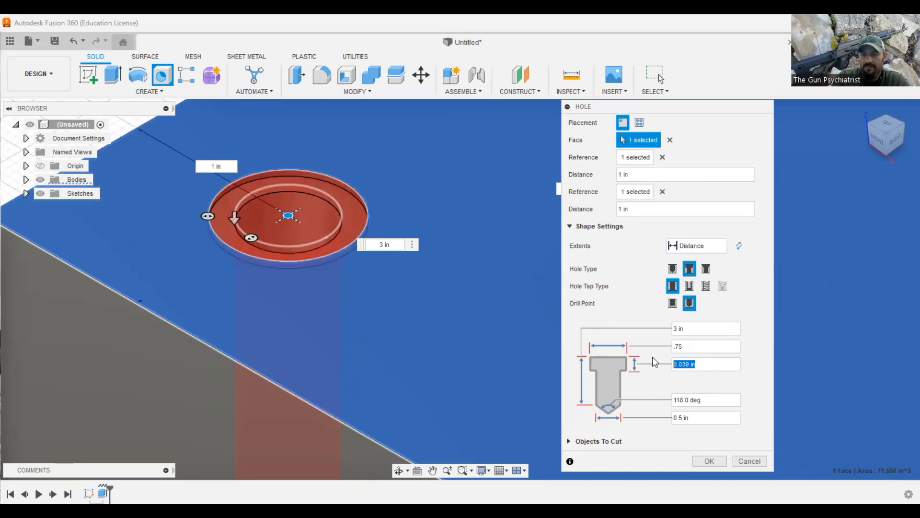
{"action": "type", "text": "1"}
{"action": "type", "text": ".125"}
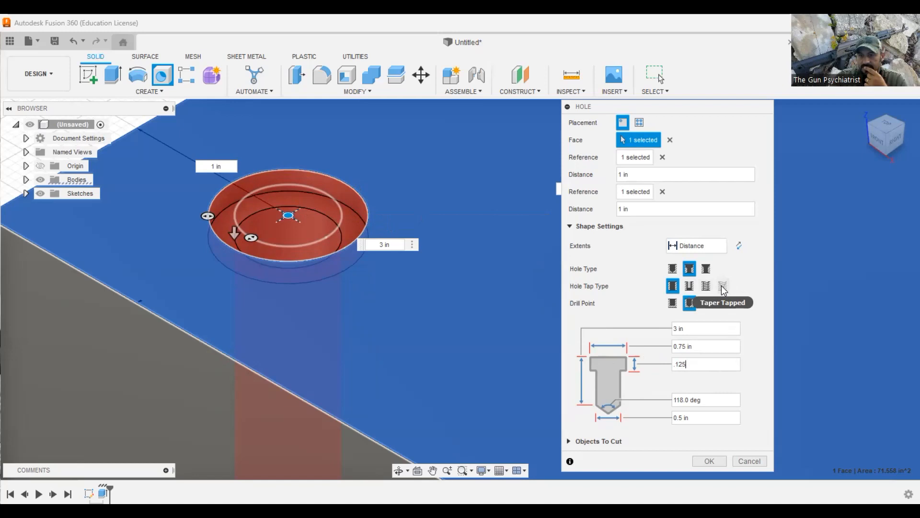
- Make the hole tapped with ANSI Unified Screw Threads, size 0.5 in, and turn on modeled threads
{"action": "left_click", "coordinate": [705, 286]}
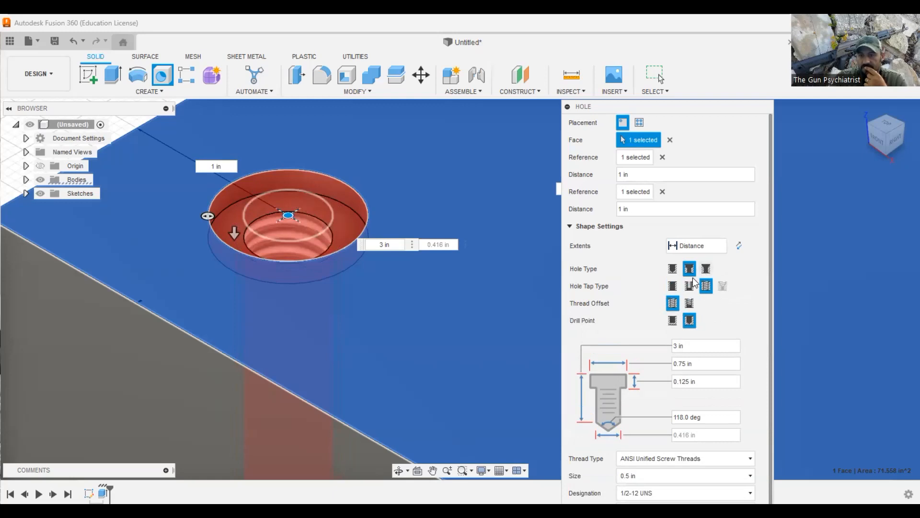
{"action": "scroll", "coordinate": [643, 386], "scroll_direction": "down", "scroll_amount": 1}
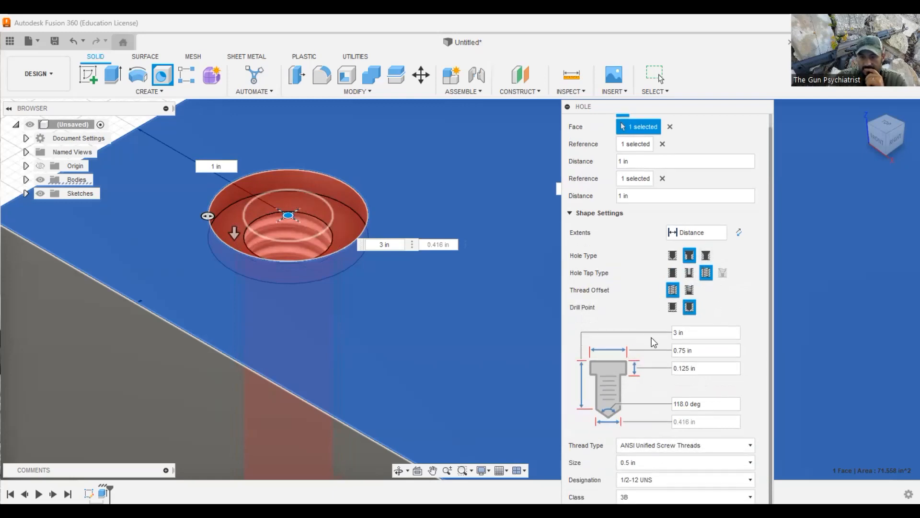
{"action": "scroll", "coordinate": [623, 467], "scroll_direction": "down", "scroll_amount": 2}
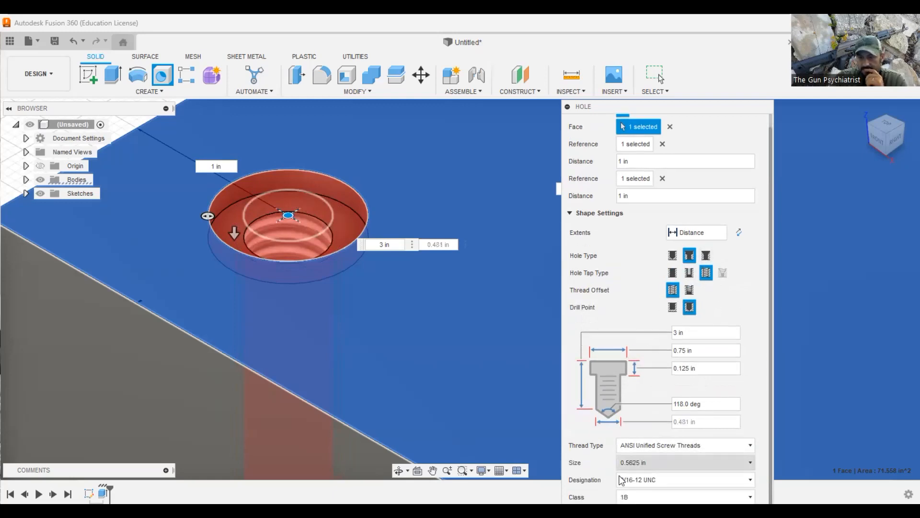
{"action": "left_click", "coordinate": [652, 462]}
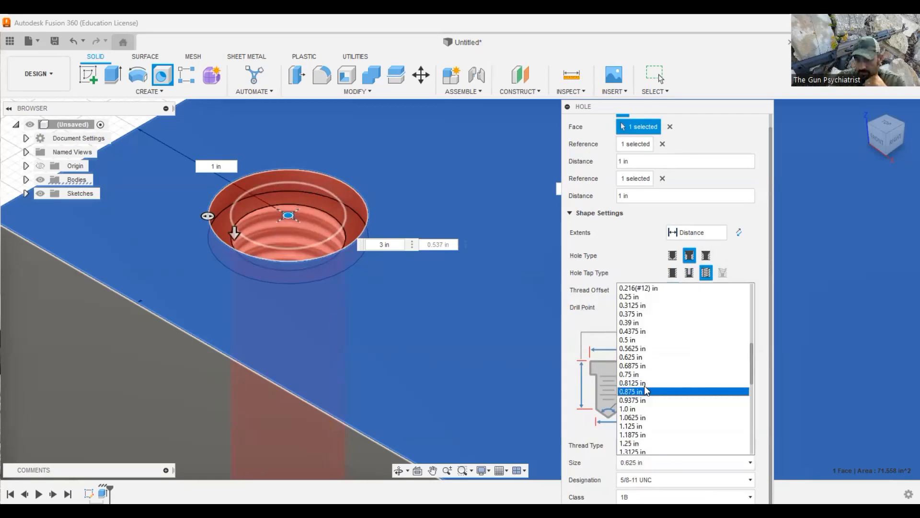
{"action": "left_click", "coordinate": [635, 341]}
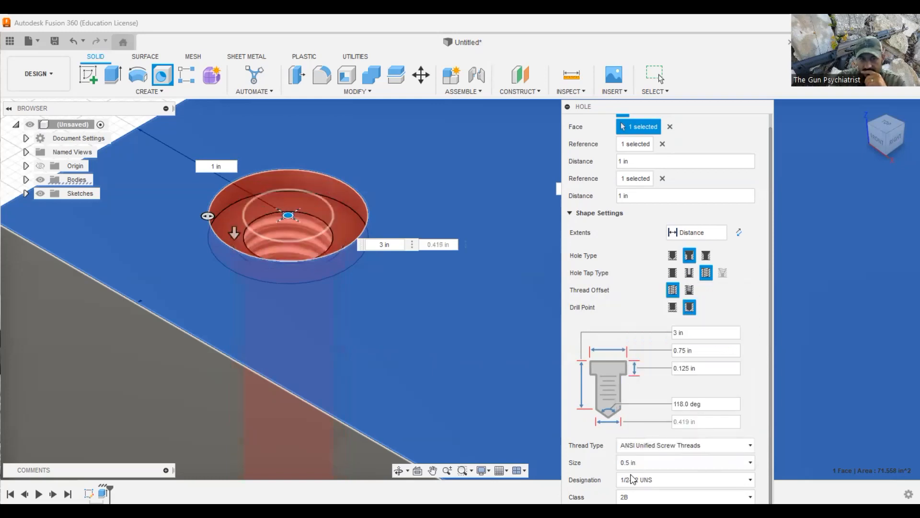
{"action": "left_click", "coordinate": [571, 449]}
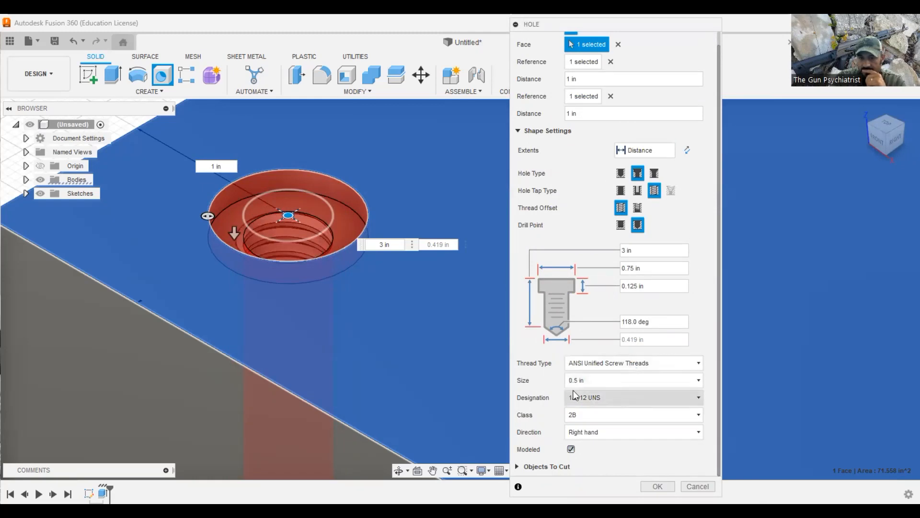
- Set the tapped hole's thread designation to 1/2-20 UNF
{"action": "left_click", "coordinate": [621, 397]}
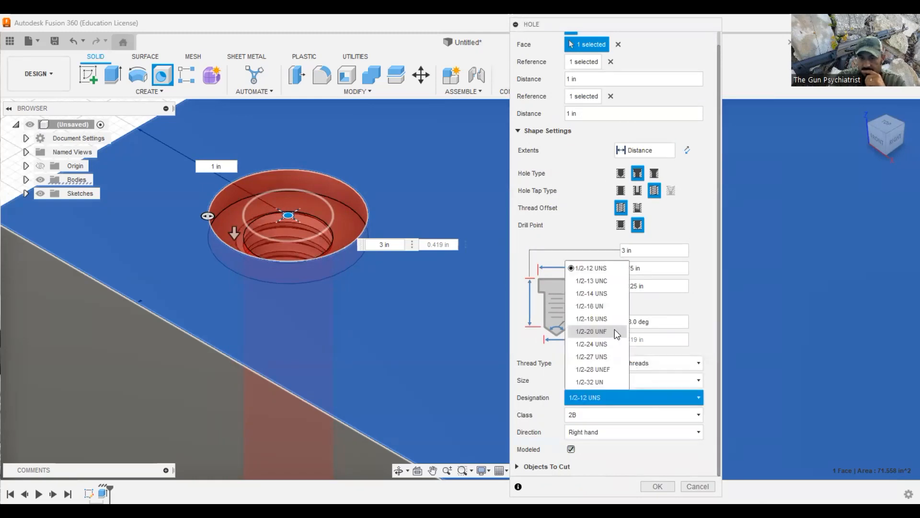
{"action": "left_click", "coordinate": [615, 331]}
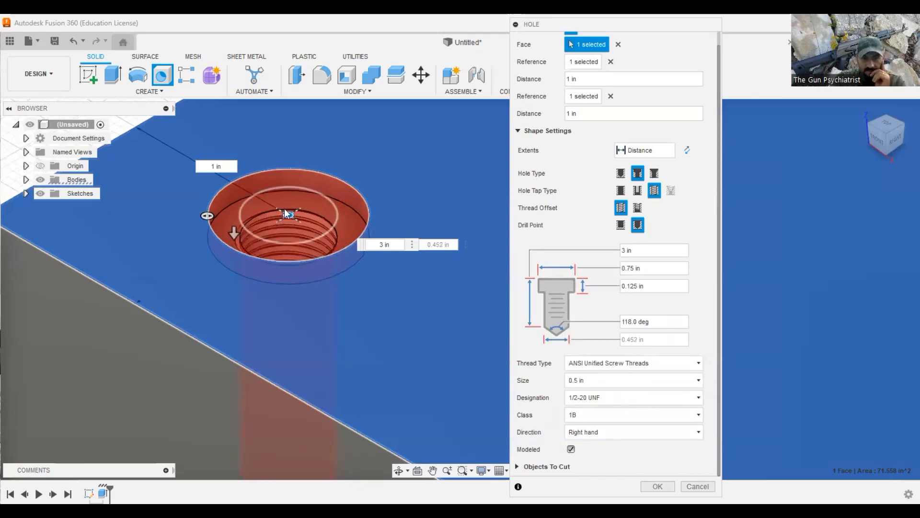
{"action": "scroll", "coordinate": [328, 205], "scroll_direction": "up", "scroll_amount": 2}
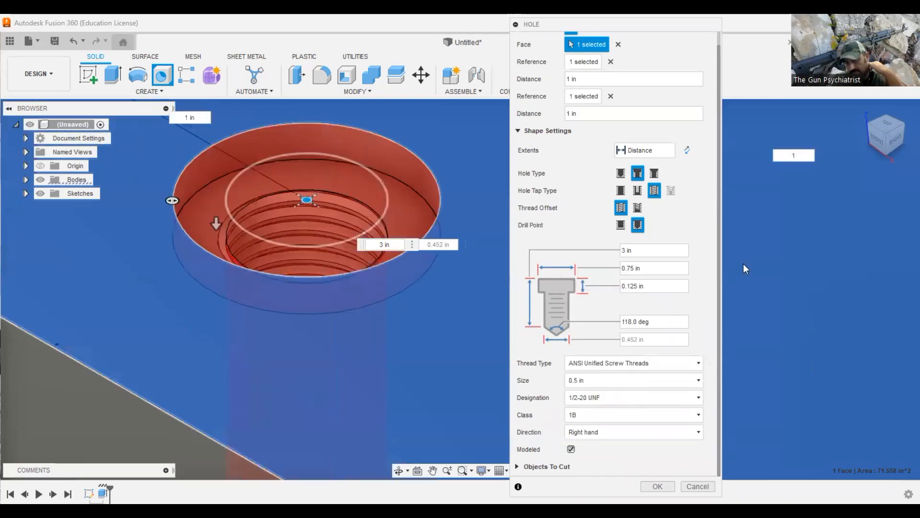
- Set the counterbore depth to 0.25 in
{"action": "left_click", "coordinate": [651, 284]}
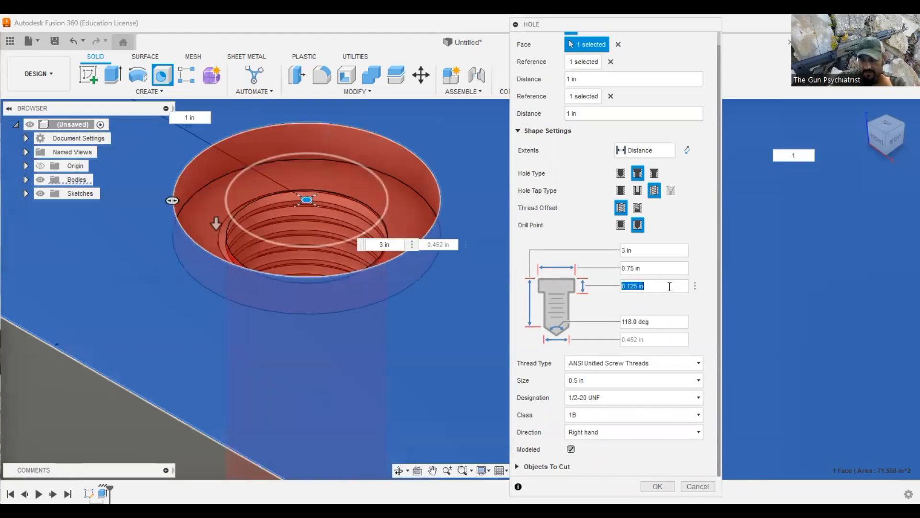
{"action": "type", "text": ".25"}
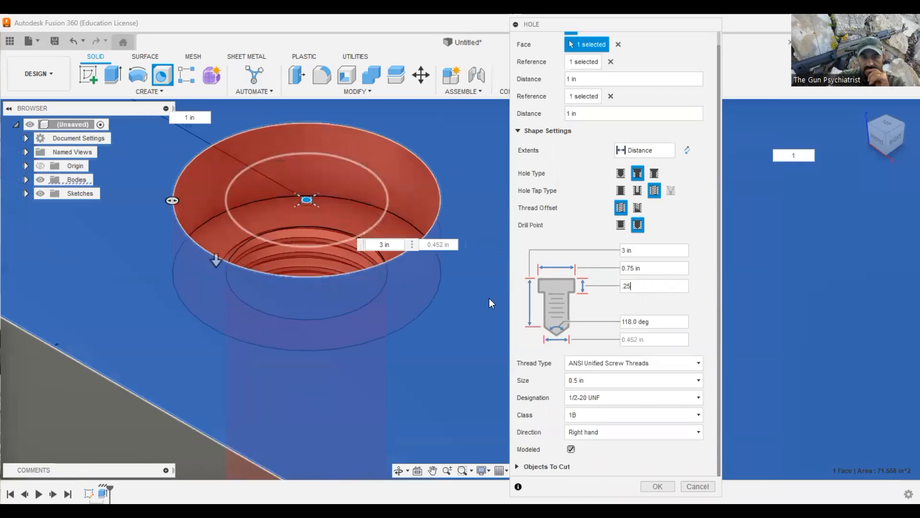
{"action": "scroll", "coordinate": [552, 222], "scroll_direction": "down", "scroll_amount": 2}
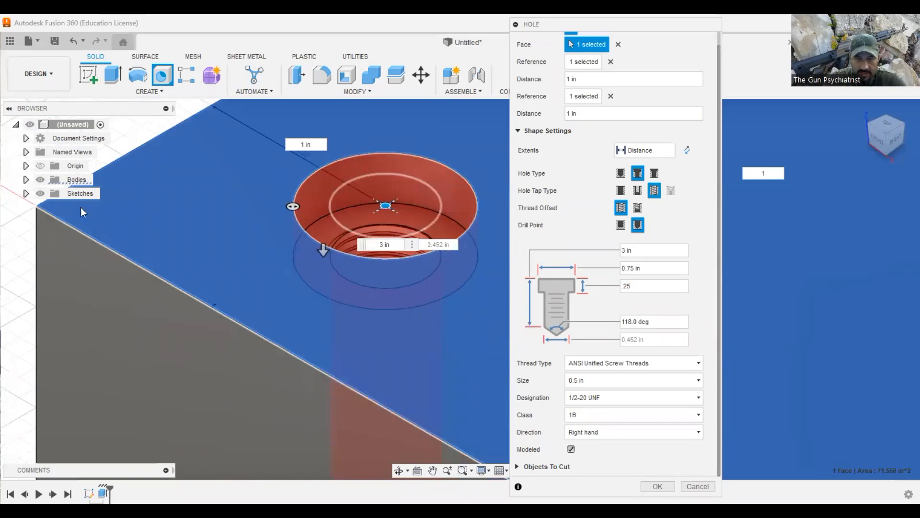
{"action": "scroll", "coordinate": [335, 221], "scroll_direction": "down", "scroll_amount": 4}
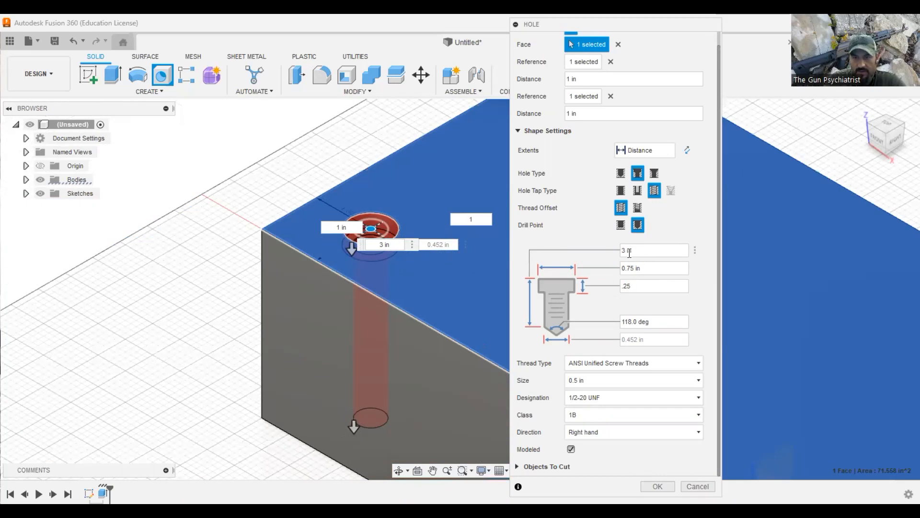
- Set the hole depth to 2 in and give the hole a flat drill point
{"action": "type", "text": ".25"}
{"action": "key", "text": "Return"}
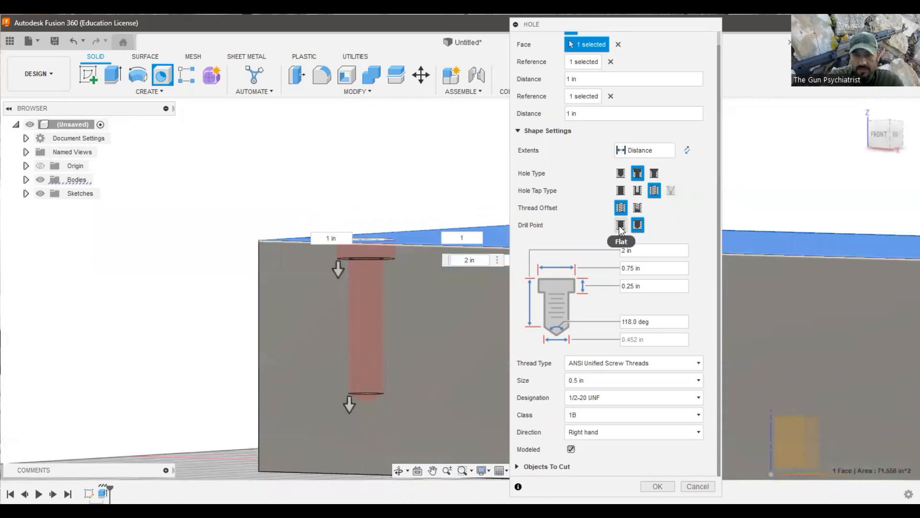
{"action": "left_click", "coordinate": [620, 226]}
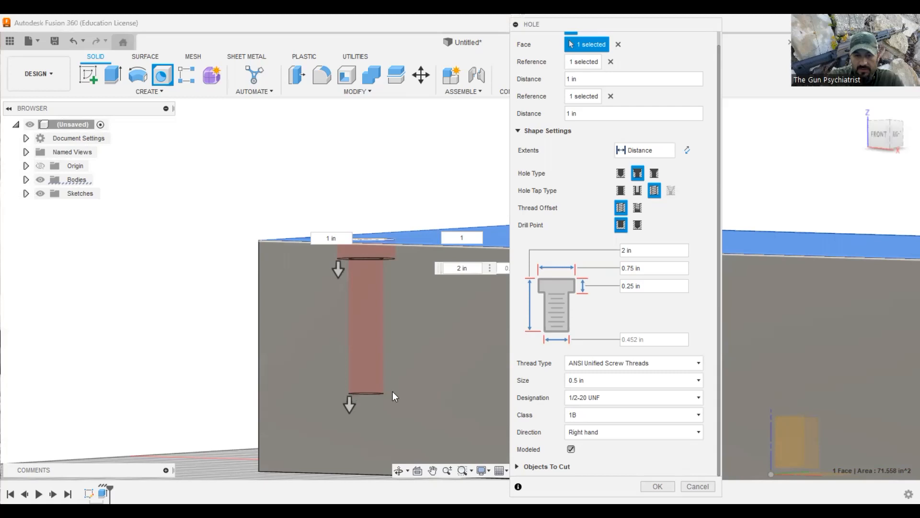
- Try an offset thread with a 1.5 in thread depth and inspect the threads inside the hole
{"action": "left_click", "coordinate": [636, 208]}
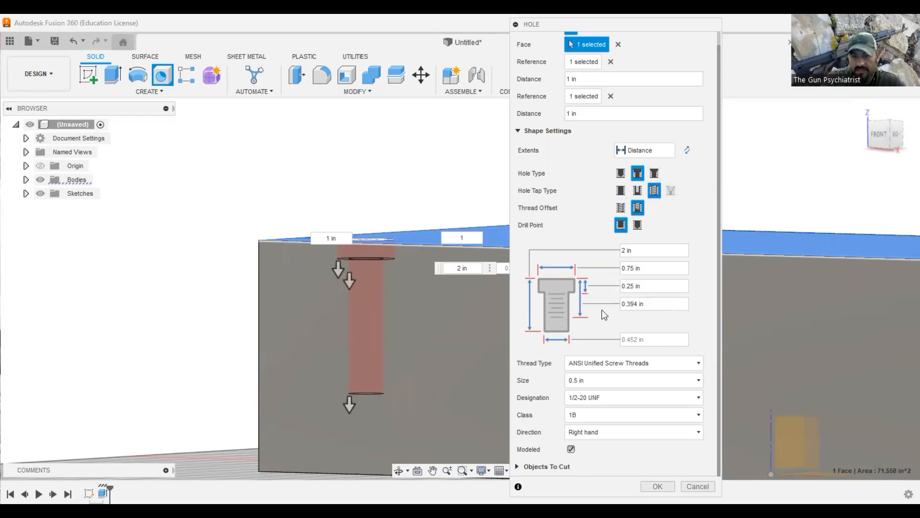
{"action": "left_click", "coordinate": [641, 305]}
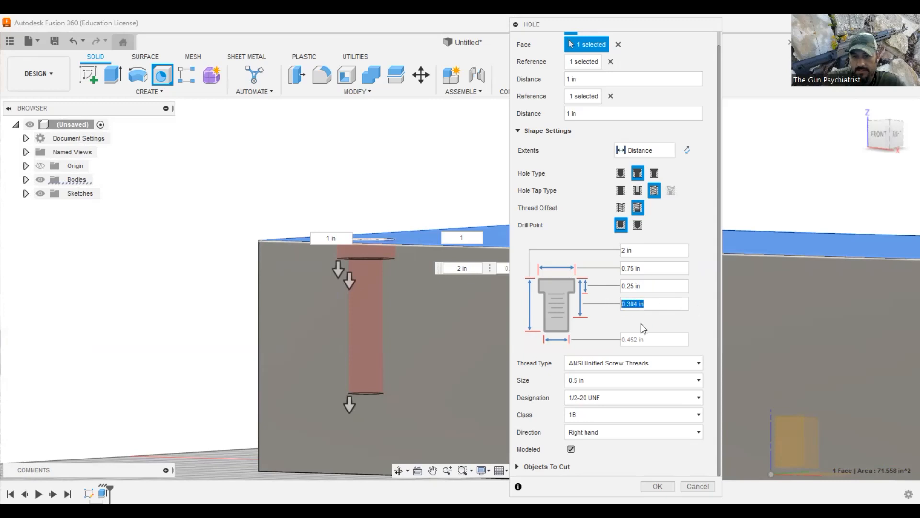
{"action": "type", "text": "1.5"}
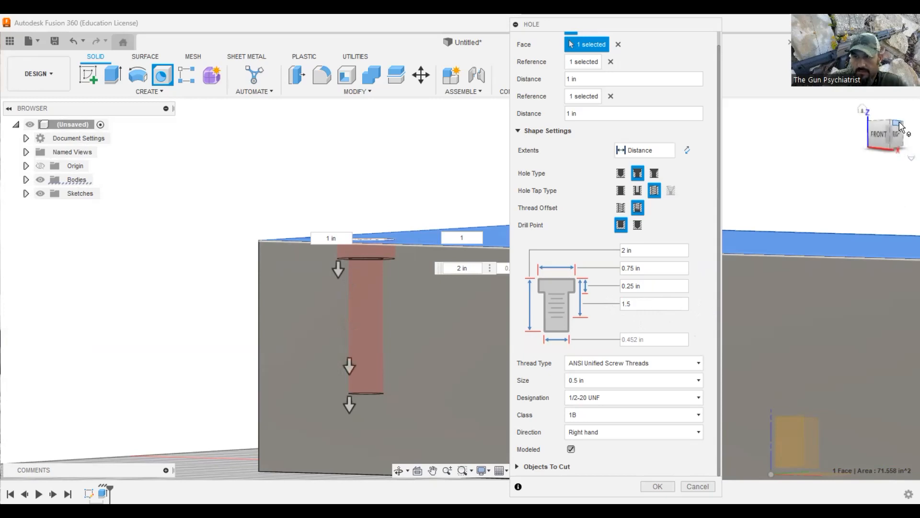
{"action": "middle_click_drag", "start_coordinate": [877, 167], "coordinate": [863, 240], "text": "shift"}
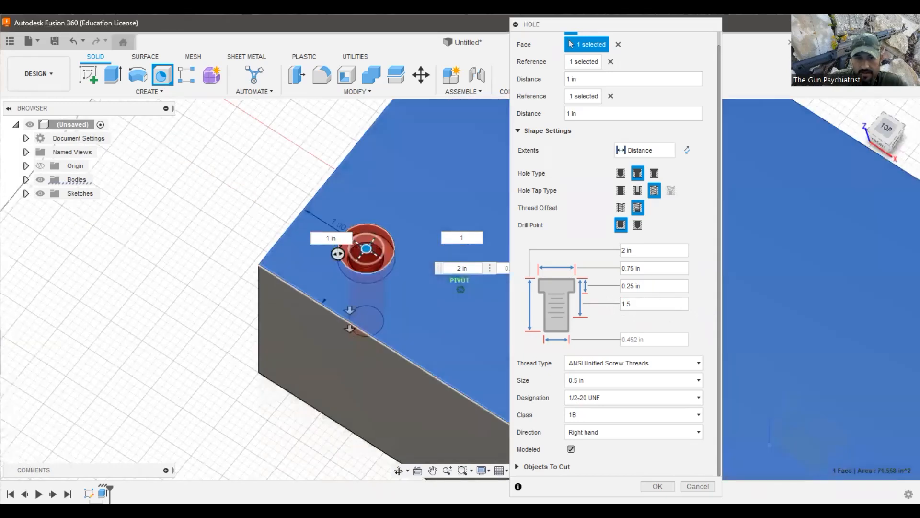
{"action": "middle_click_drag", "start_coordinate": [352, 268], "coordinate": [334, 293], "text": "shift"}
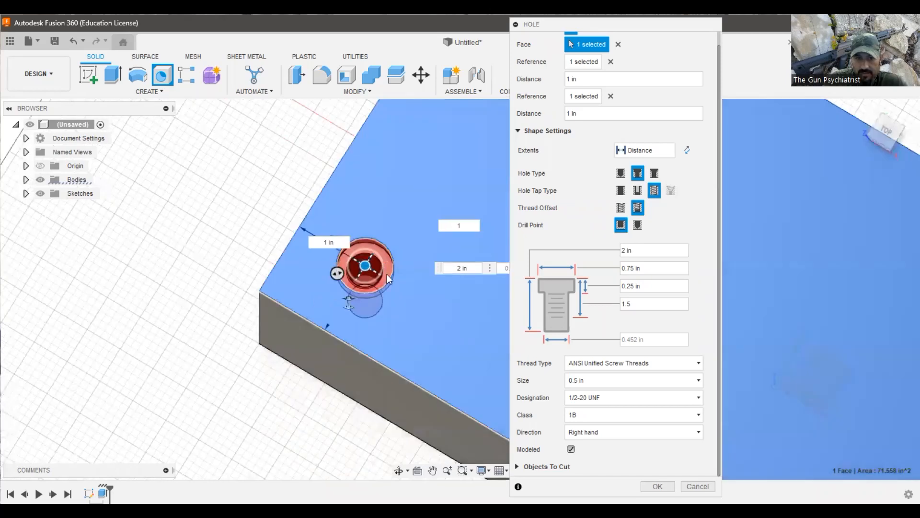
{"action": "scroll", "coordinate": [384, 252], "scroll_direction": "up", "scroll_amount": 5}
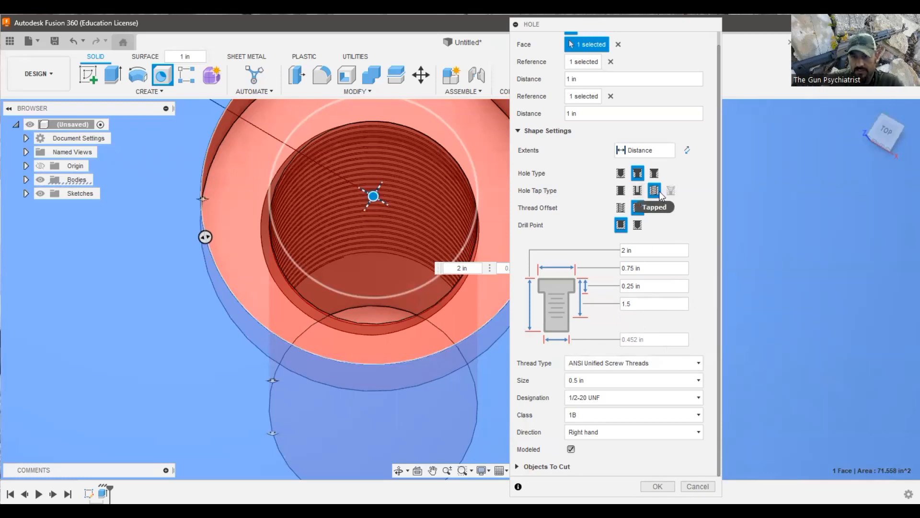
- Make the threads run the full length of the hole, set the hole depth to 3.75 in and create the hole
{"action": "left_click", "coordinate": [620, 207]}
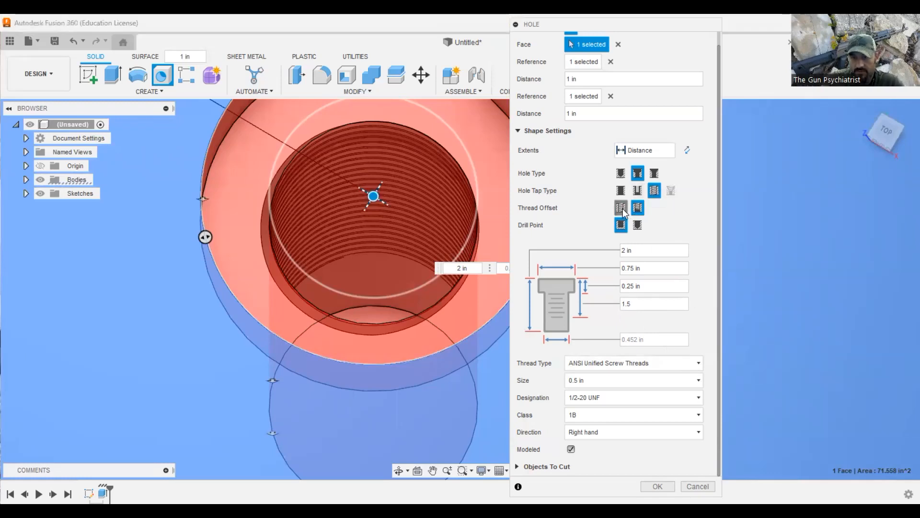
{"action": "left_click", "coordinate": [640, 251]}
{"action": "type", "text": "3.75"}
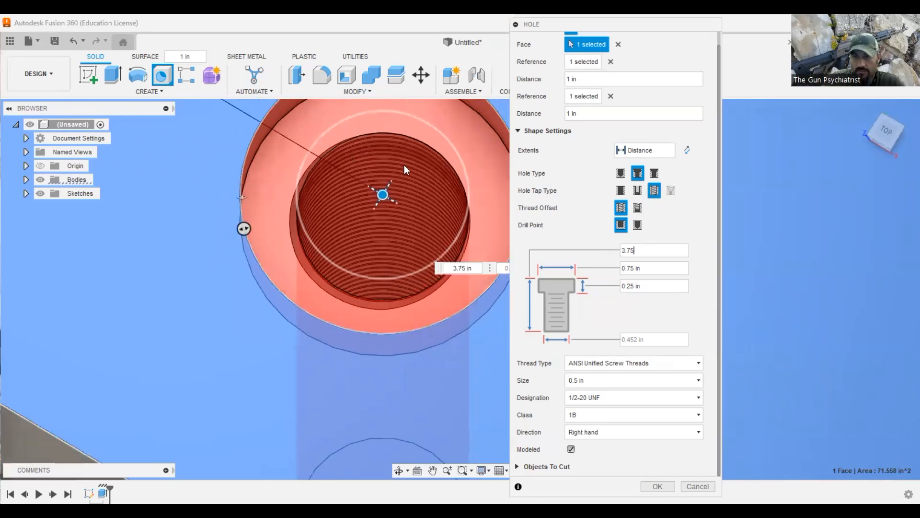
{"action": "left_click", "coordinate": [889, 140]}
{"action": "mouse_move", "coordinate": [887, 137]}
{"action": "left_mouse_down"}
{"action": "mouse_move", "coordinate": [886, 72]}
{"action": "mouse_move", "coordinate": [885, 96]}
{"action": "left_mouse_up"}
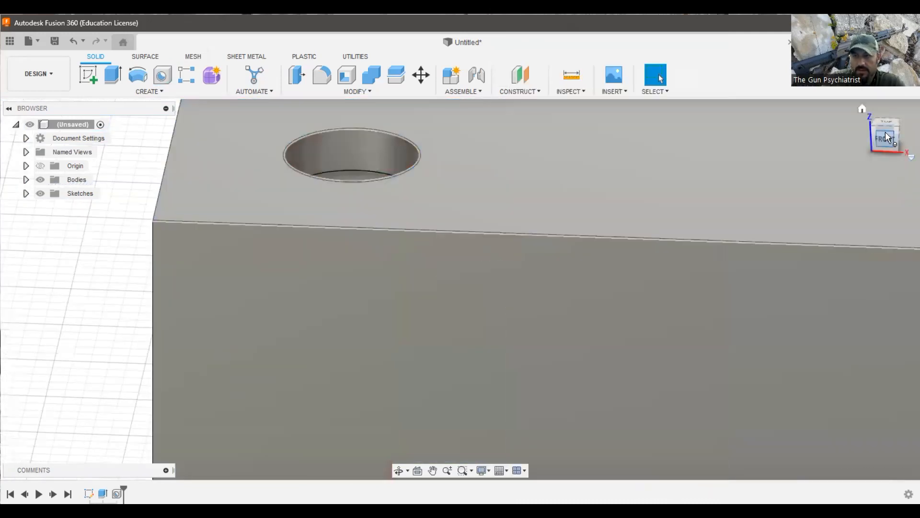
- Chamfer the counterbore's upper circular edge with an equal distance of 0.0625 in
{"action": "left_click_drag", "start_coordinate": [886, 138], "coordinate": [845, 162]}
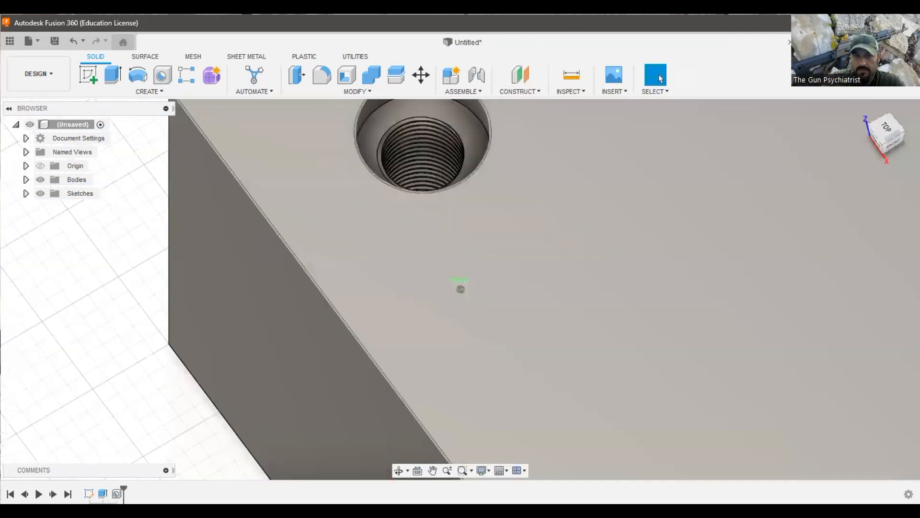
{"action": "scroll", "coordinate": [197, 197], "scroll_direction": "down", "scroll_amount": 3}
{"action": "scroll", "coordinate": [364, 114], "scroll_direction": "up", "scroll_amount": 5}
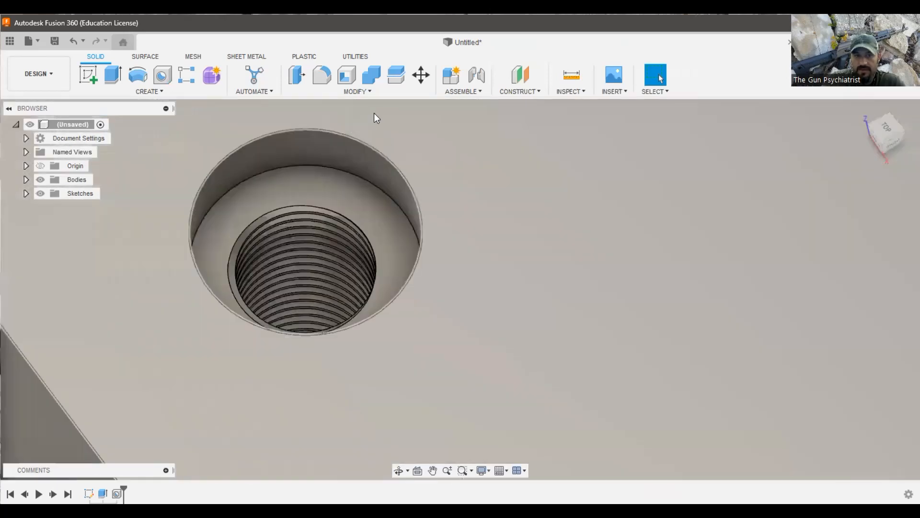
{"action": "scroll", "coordinate": [373, 113], "scroll_direction": "up", "scroll_amount": 1}
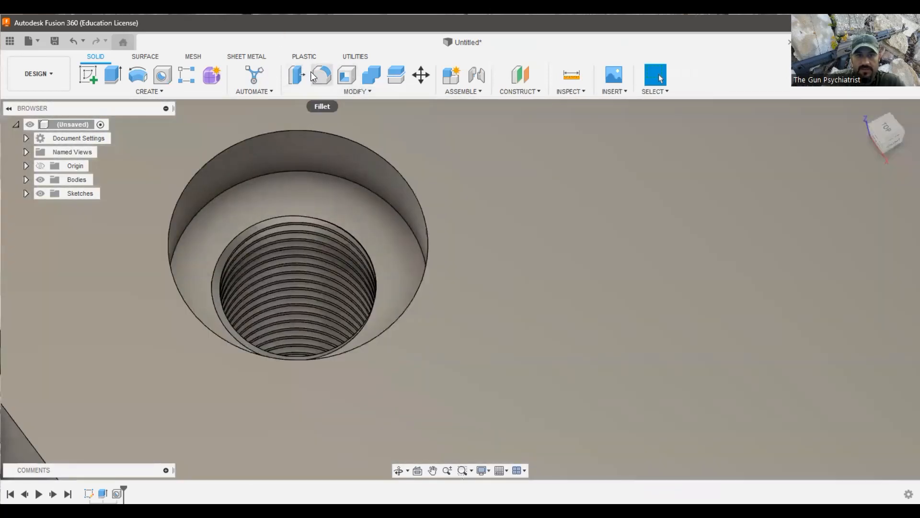
{"action": "left_click", "coordinate": [355, 93]}
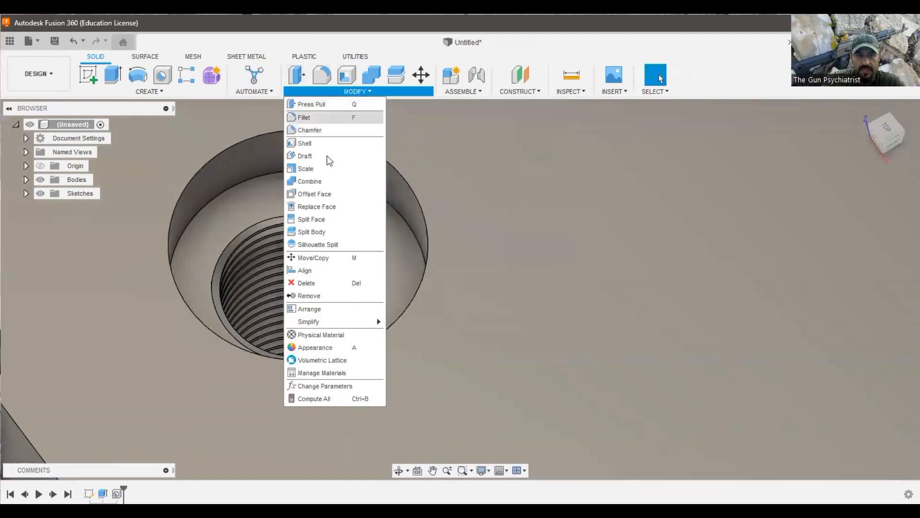
{"action": "left_click", "coordinate": [358, 131]}
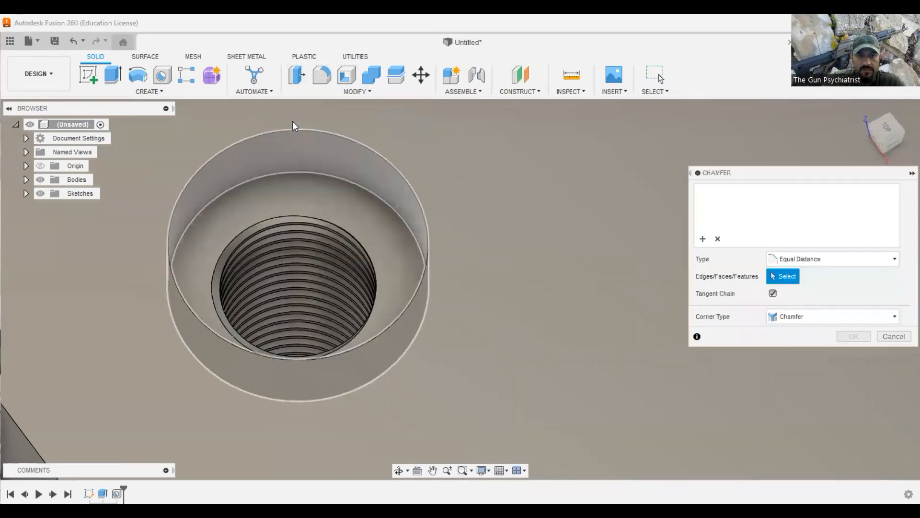
{"action": "left_click", "coordinate": [292, 131]}
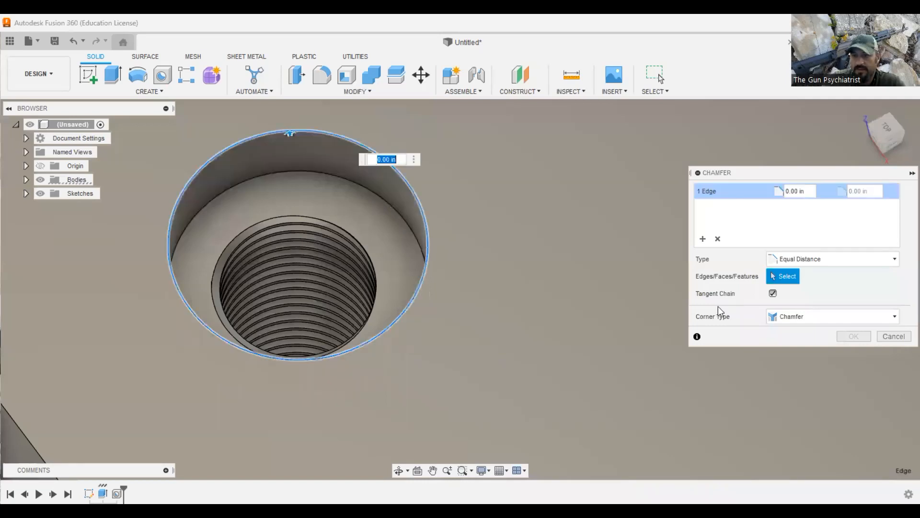
{"action": "left_click", "coordinate": [808, 192]}
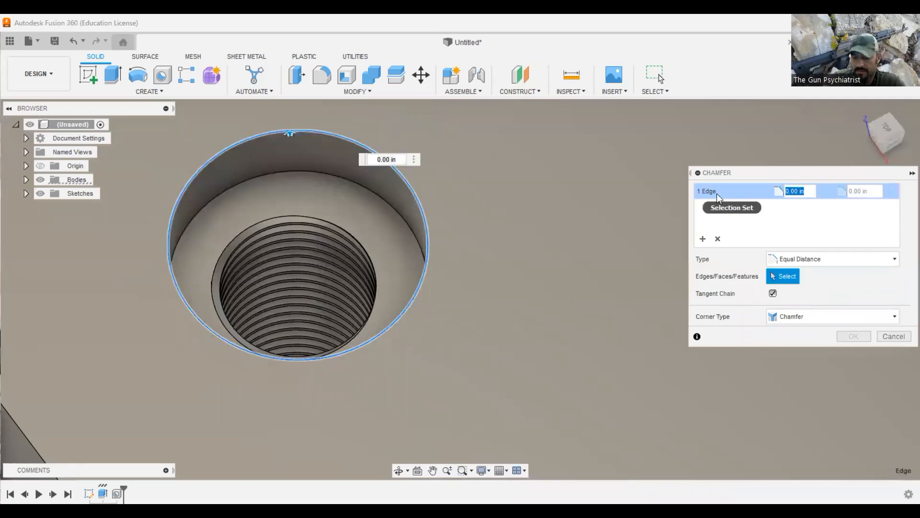
{"action": "key", "text": "BackSpace"}
{"action": "type", "text": ".0625"}
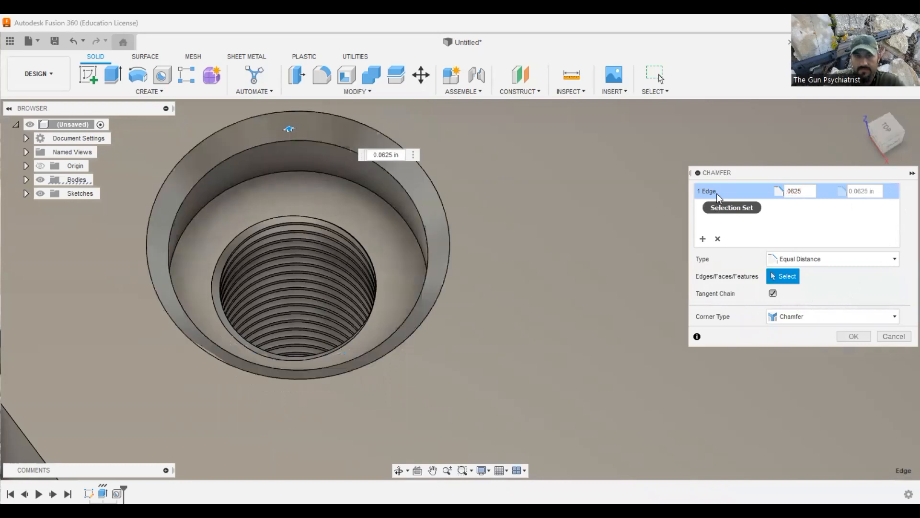
{"action": "key", "text": "Return"}
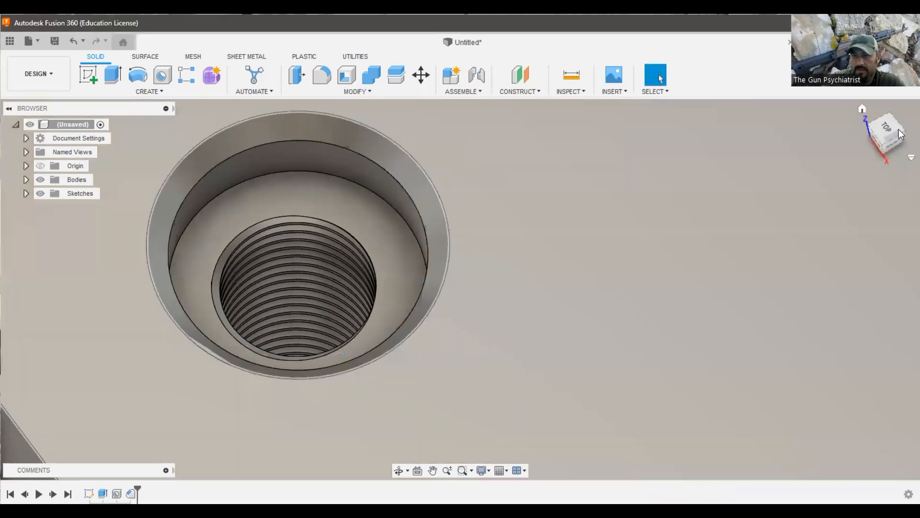
{"action": "left_click", "coordinate": [900, 134]}
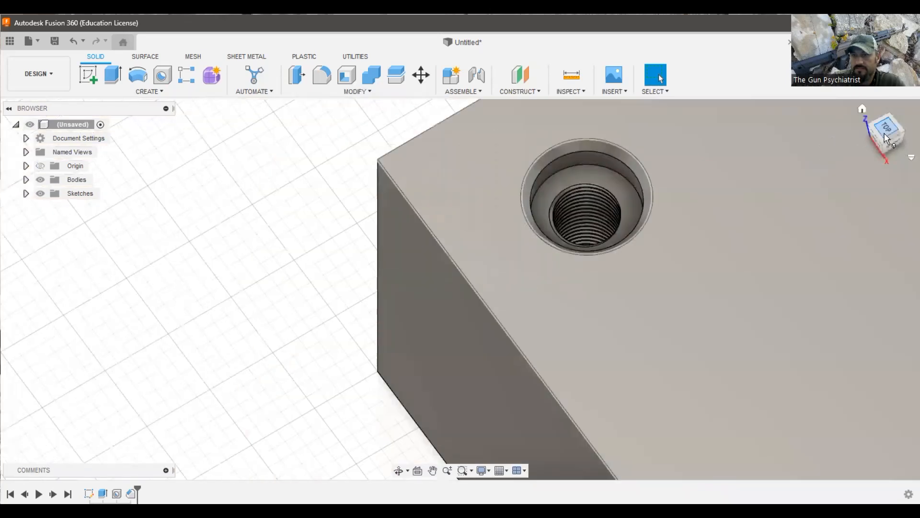